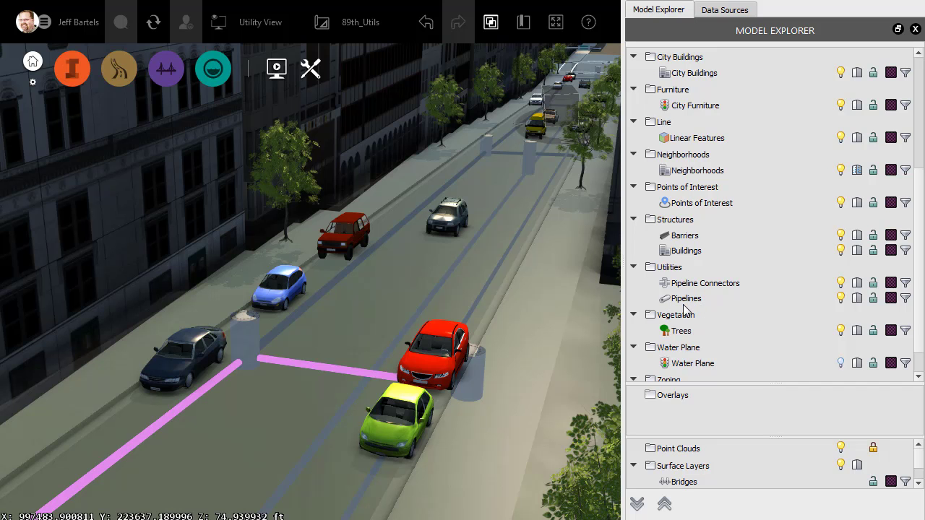
# - Remove the StormPipes data source from the model's Pipelines feature type
pyautogui.click(714, 13)
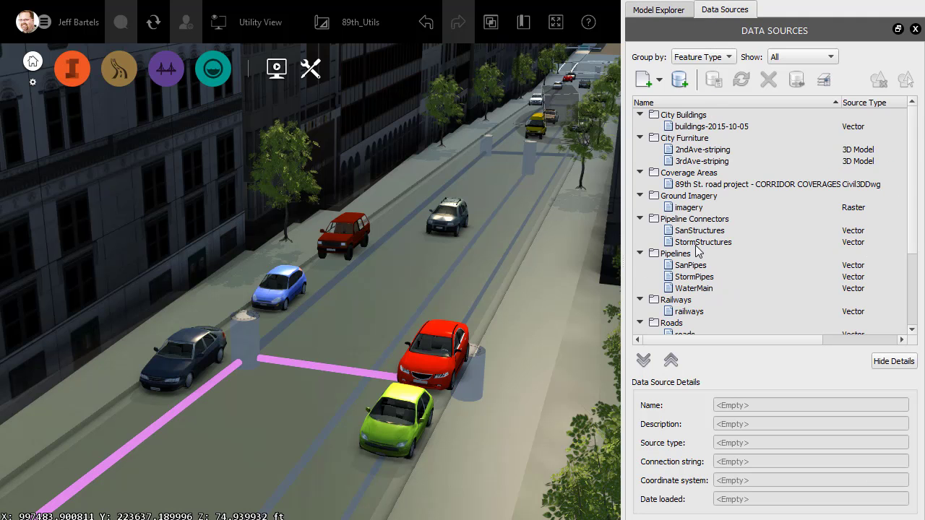
pyautogui.rightClick(682, 281)
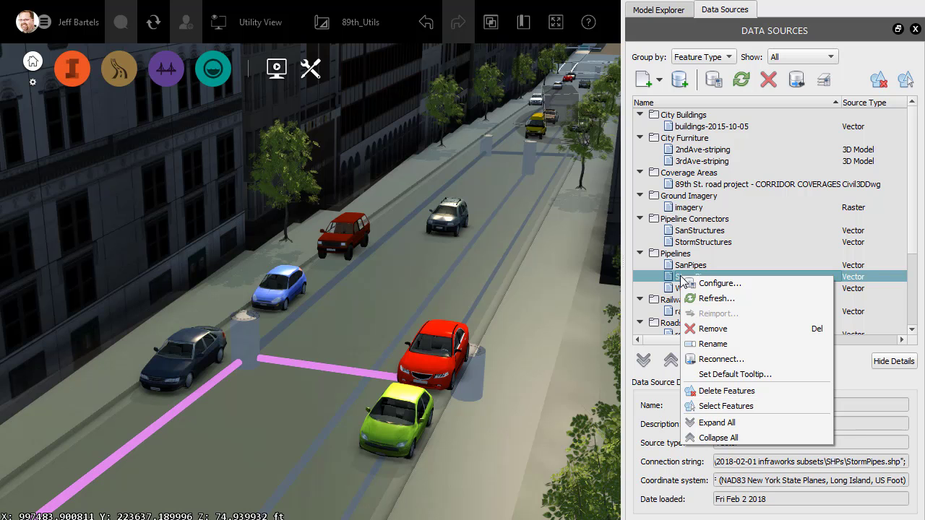
pyautogui.click(692, 330)
pyautogui.click(523, 276)
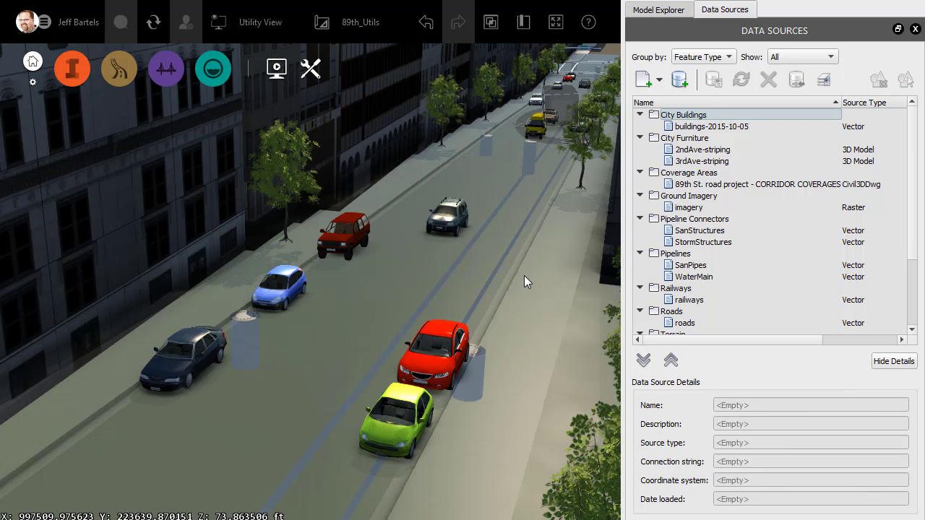
# - Import StormPipes.shp into the model from the SHPs folder in Windows Explorer
pyautogui.press('super+e')
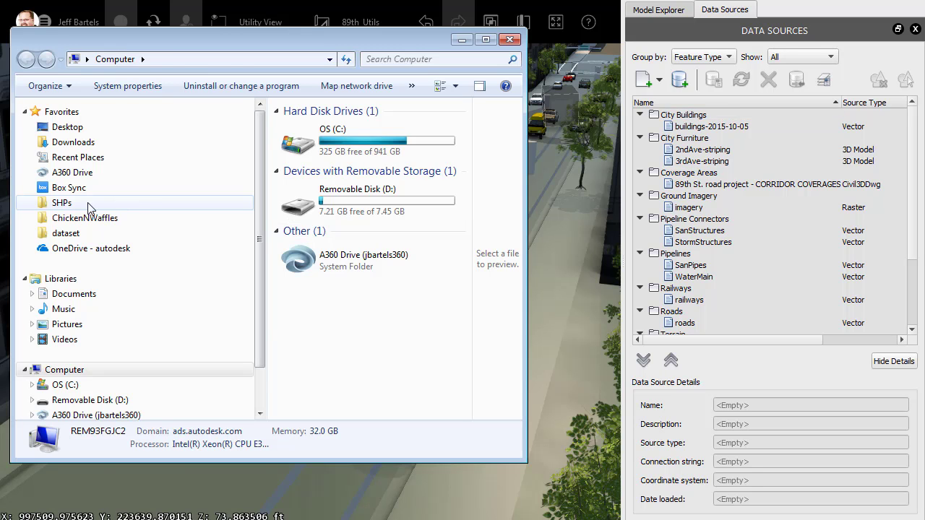
pyautogui.click(63, 204)
pyautogui.moveTo(298, 370); pyautogui.dragTo(544, 329)
# - Configure the StormPipes data source as type Pipelines with the Concrete Pipe rule style
pyautogui.click(449, 67)
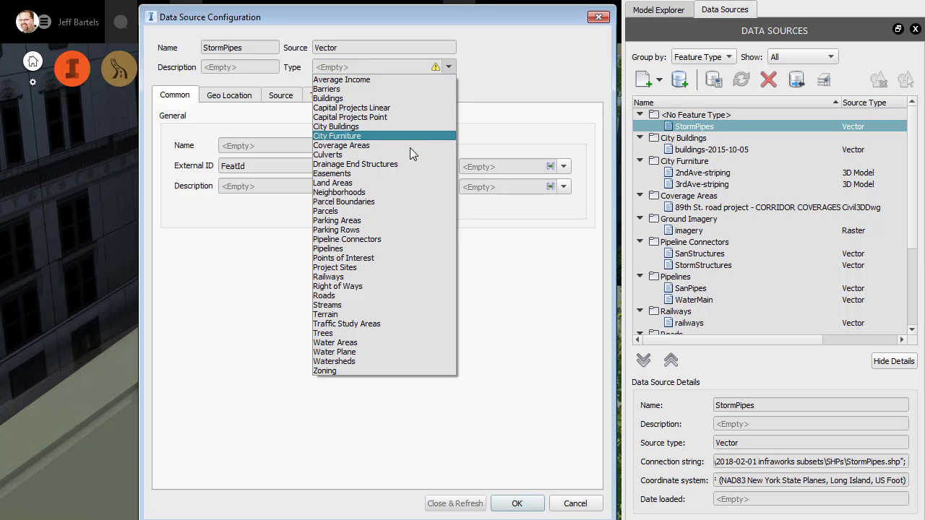
pyautogui.click(382, 249)
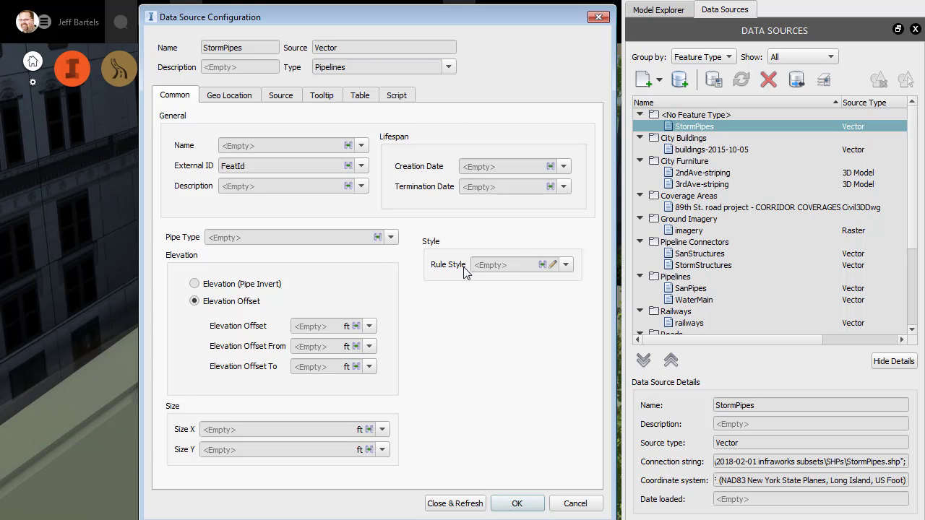
pyautogui.click(554, 266)
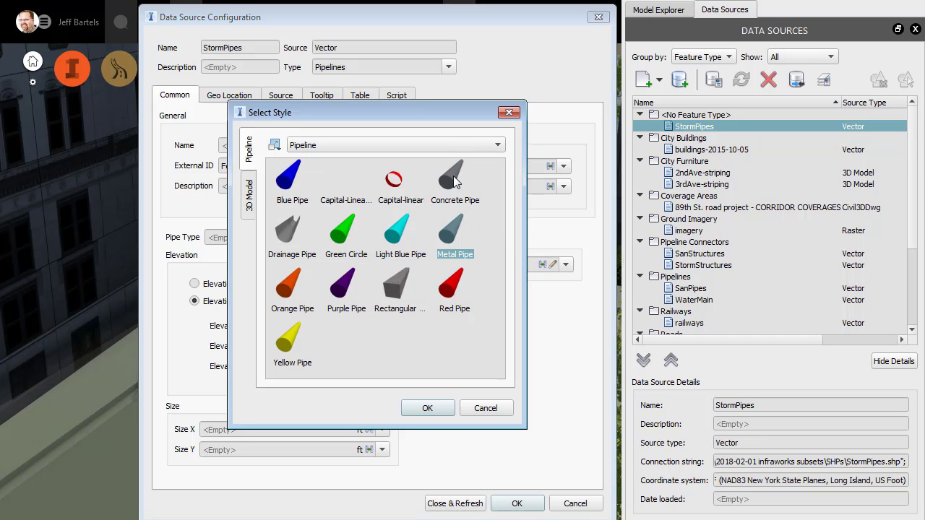
pyautogui.click(454, 181)
pyautogui.click(430, 409)
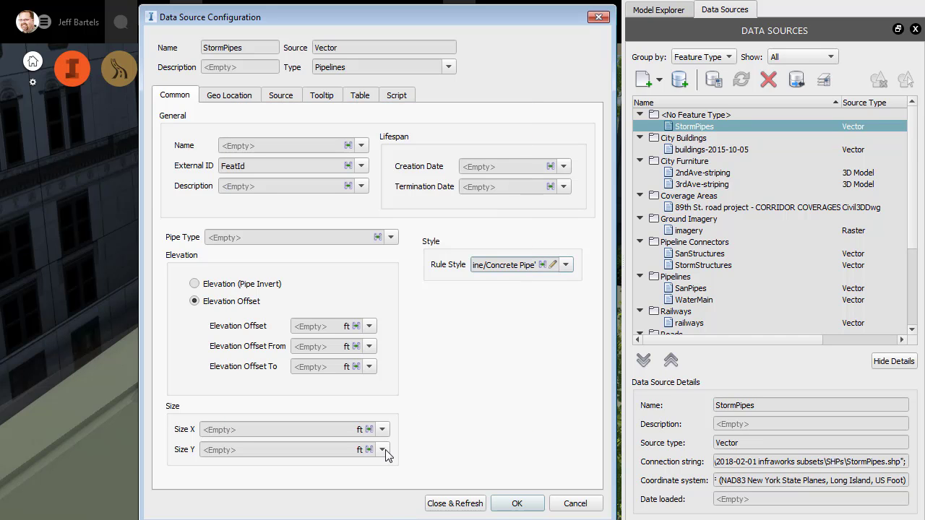
# - Map both the Size Y and Size X of the storm pipes to the Pipe_size attribute
pyautogui.click(385, 451)
pyautogui.click(348, 490)
pyautogui.click(382, 430)
pyautogui.click(351, 468)
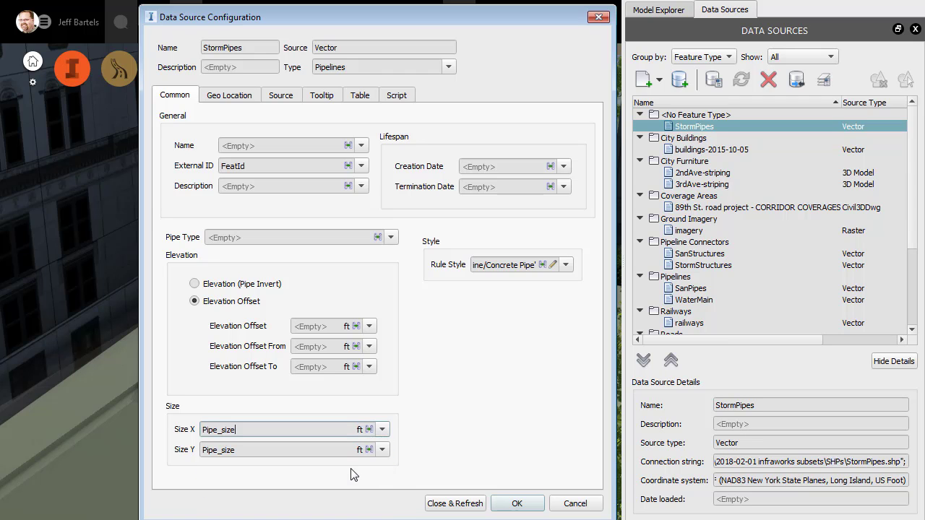
# - Map the pipes' Description to Descriptio and their Name to SUE, then close the configuration and refresh the data source
pyautogui.click(362, 187)
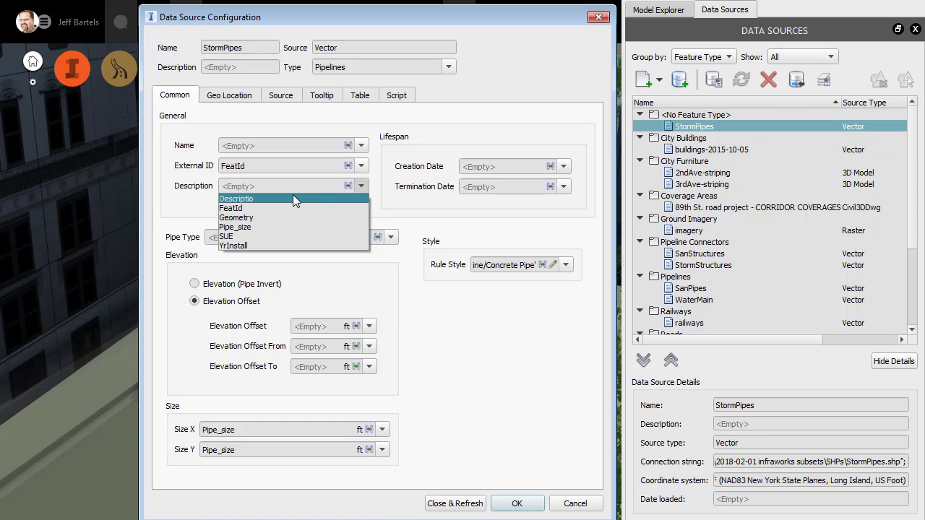
pyautogui.click(293, 198)
pyautogui.click(361, 146)
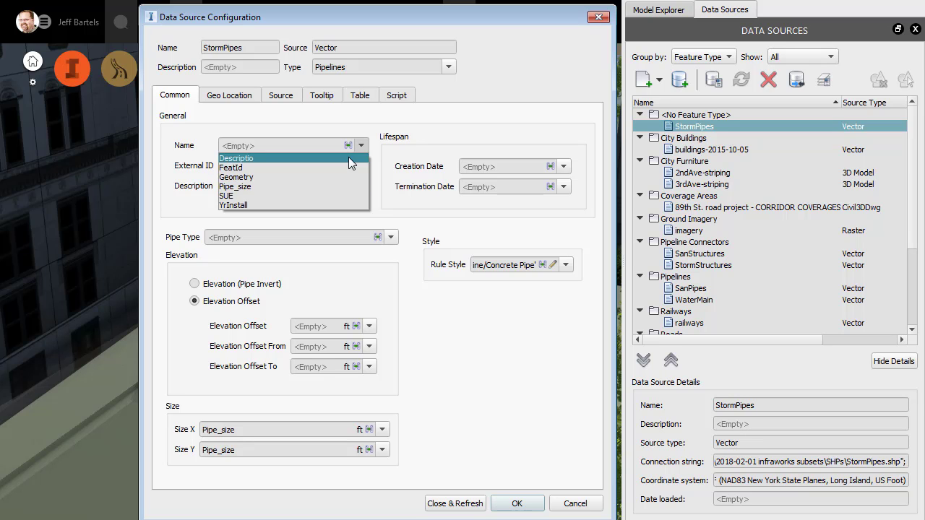
pyautogui.click(318, 196)
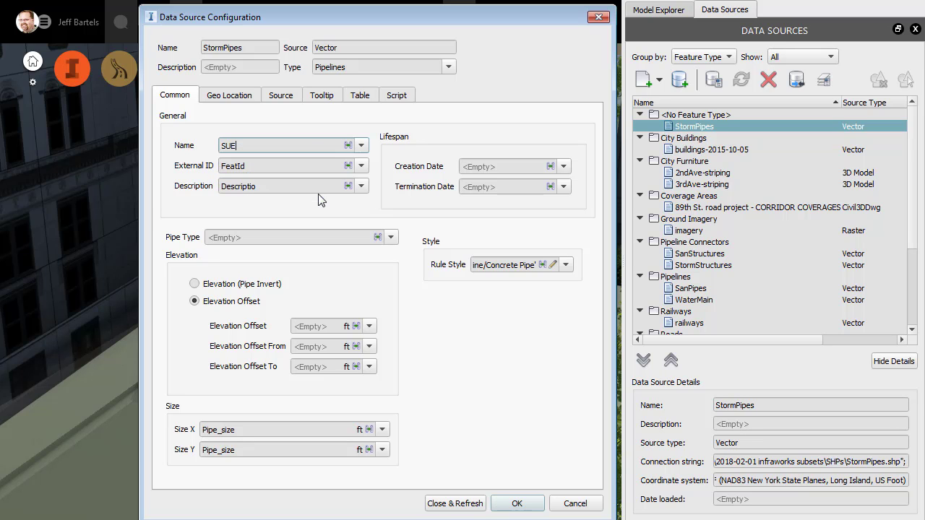
pyautogui.click(436, 503)
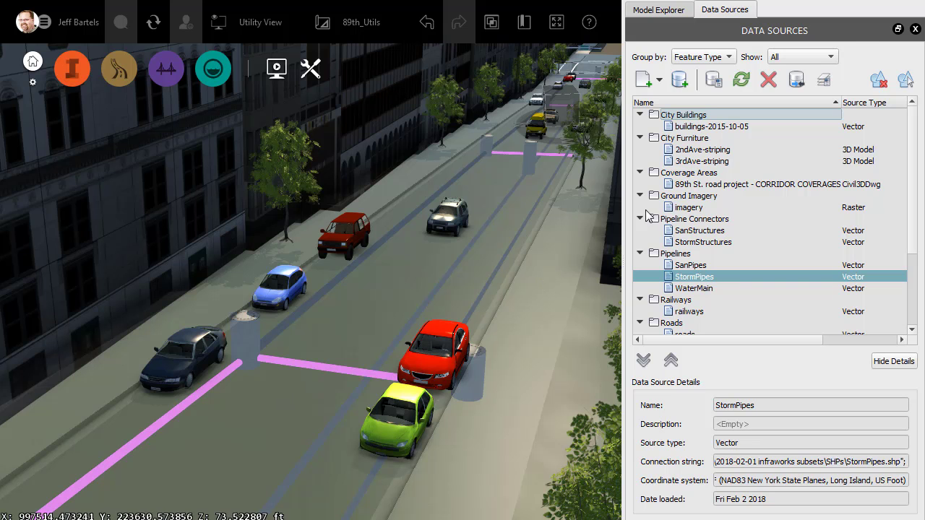
# - Close InfraWorks and browse in Windows Explorer to the user profile's AppData\Local folder on drive C
pyautogui.click(893, 0)
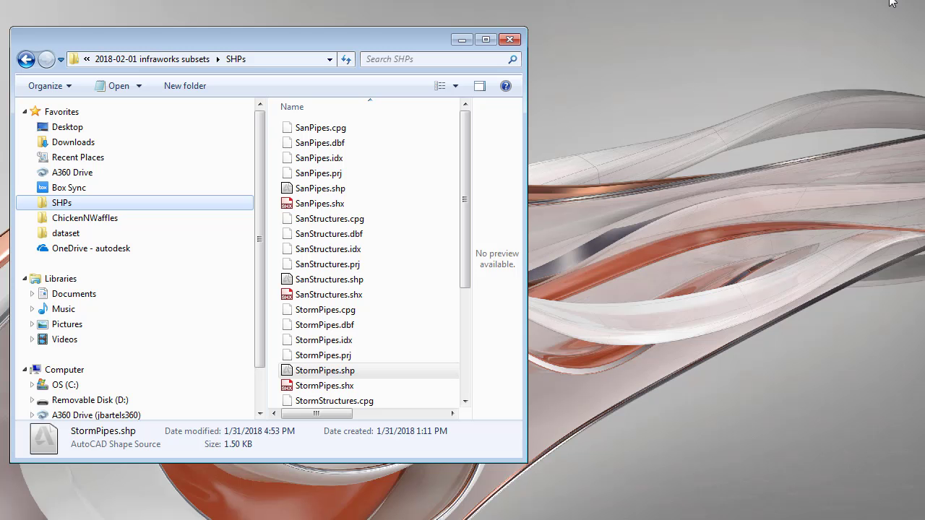
pyautogui.click(59, 385)
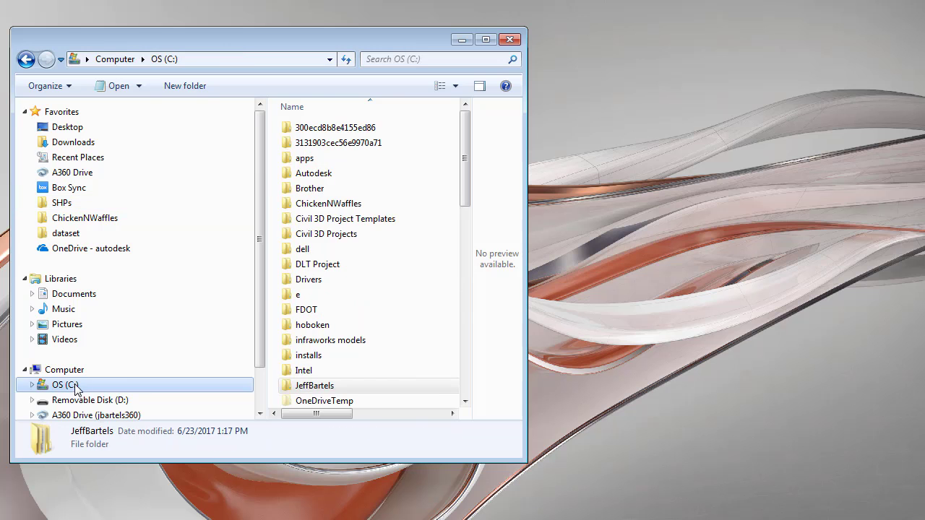
pyautogui.scroll(-5, 463, 231)
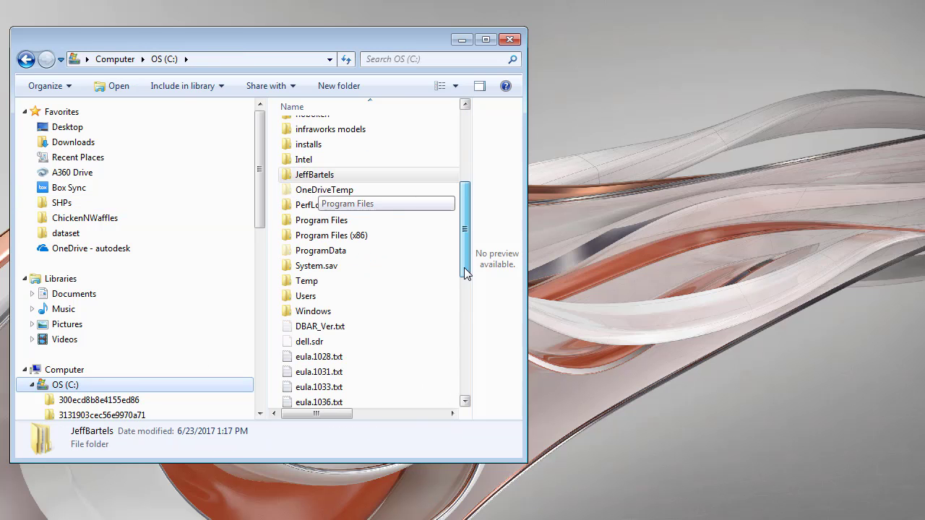
pyautogui.doubleClick(308, 297)
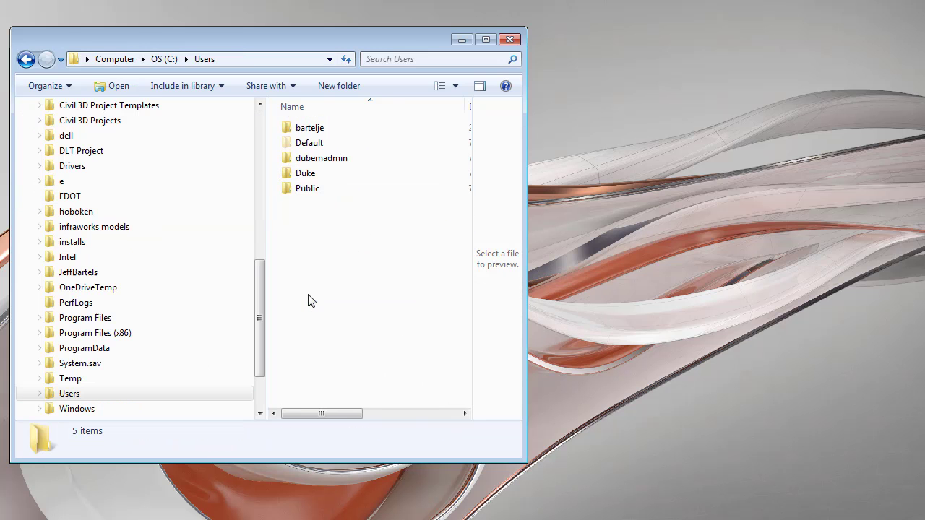
pyautogui.doubleClick(311, 129)
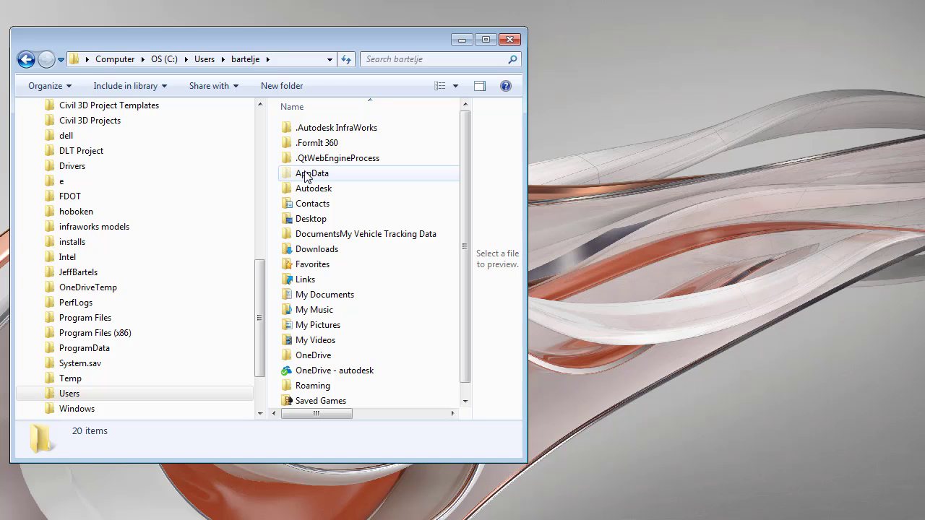
pyautogui.doubleClick(307, 174)
pyautogui.doubleClick(306, 128)
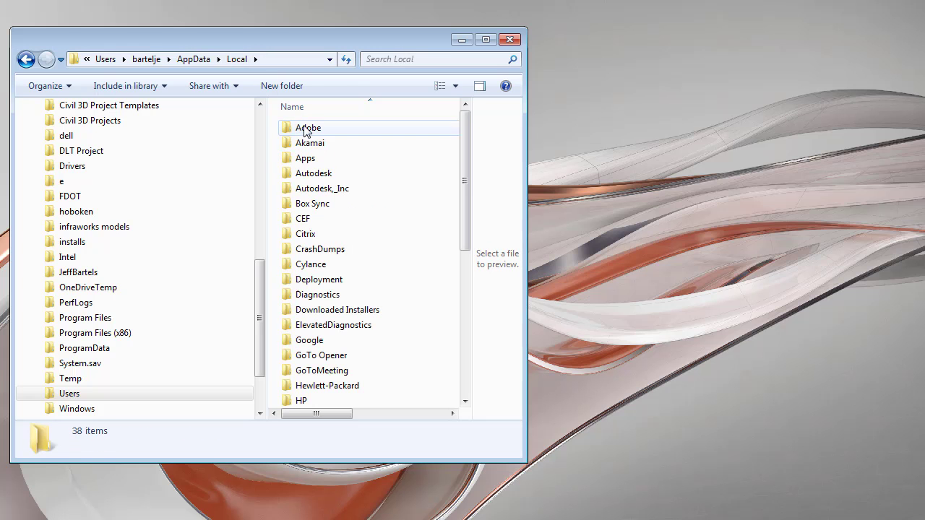
# - Open the InfraWorks 18.0 tile cache folder at Autodesk\Autodesk InfraWorks\cache\18.0
pyautogui.doubleClick(304, 175)
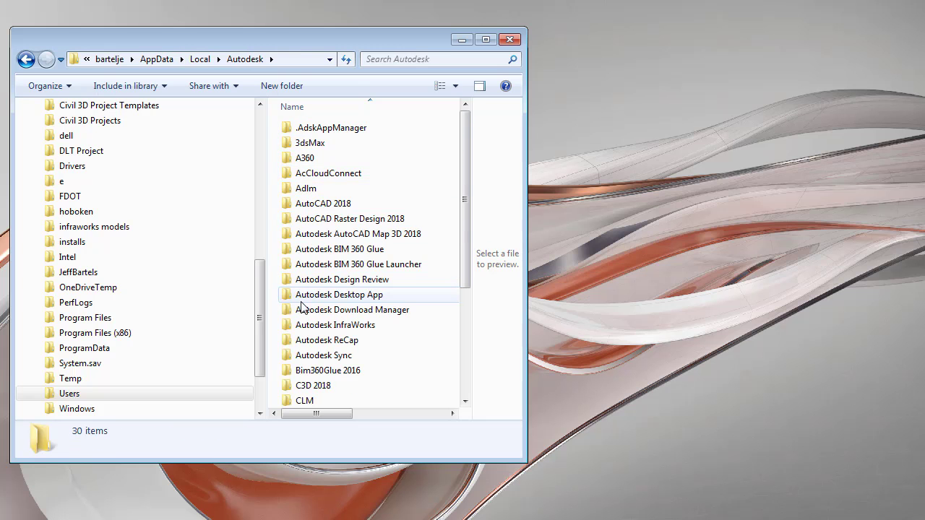
pyautogui.doubleClick(304, 325)
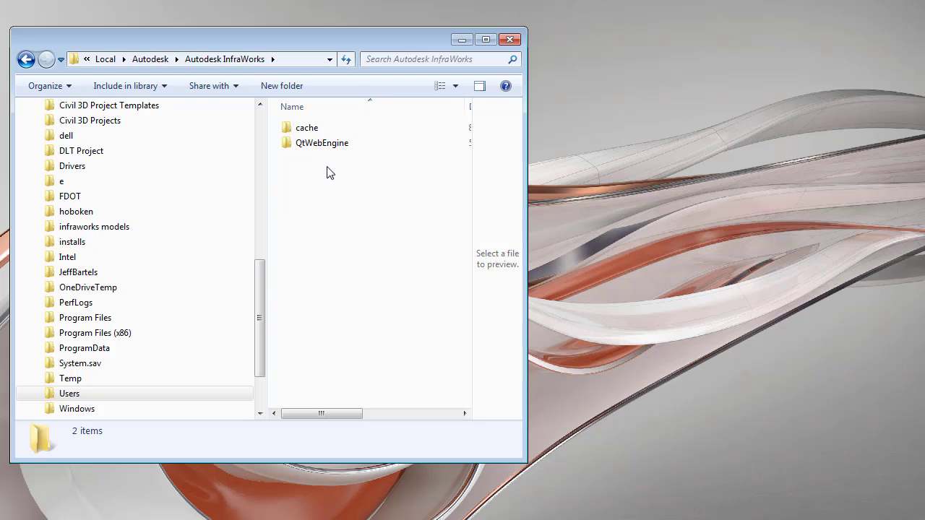
pyautogui.doubleClick(316, 129)
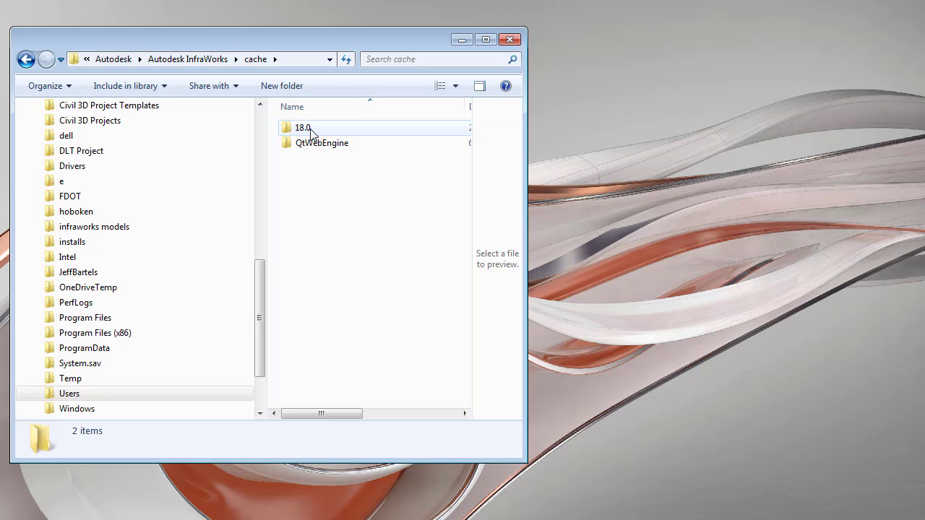
pyautogui.doubleClick(312, 132)
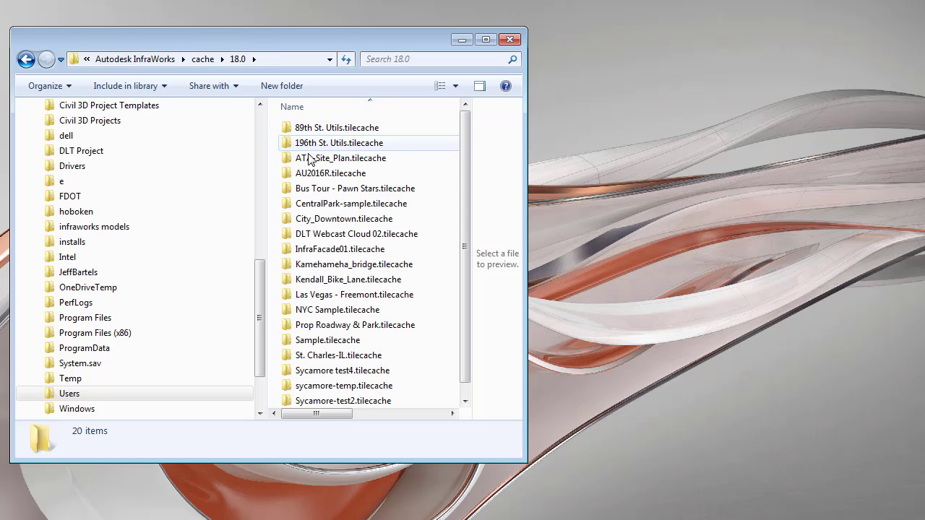
# - Delete both folders inside City_Downtown.tilecache, sending them to the Recycle Bin, and close the Explorer window
pyautogui.doubleClick(323, 223)
pyautogui.moveTo(329, 184); pyautogui.dragTo(289, 128)
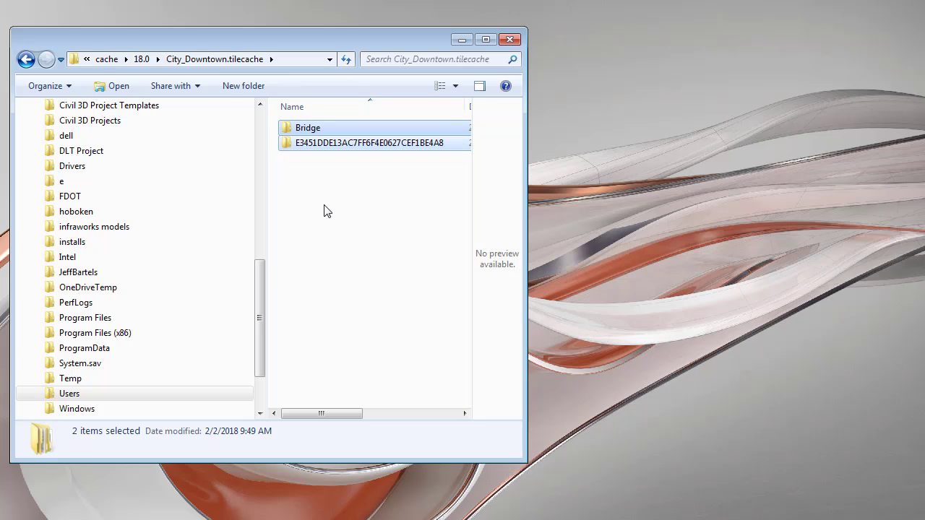
pyautogui.press('Delete')
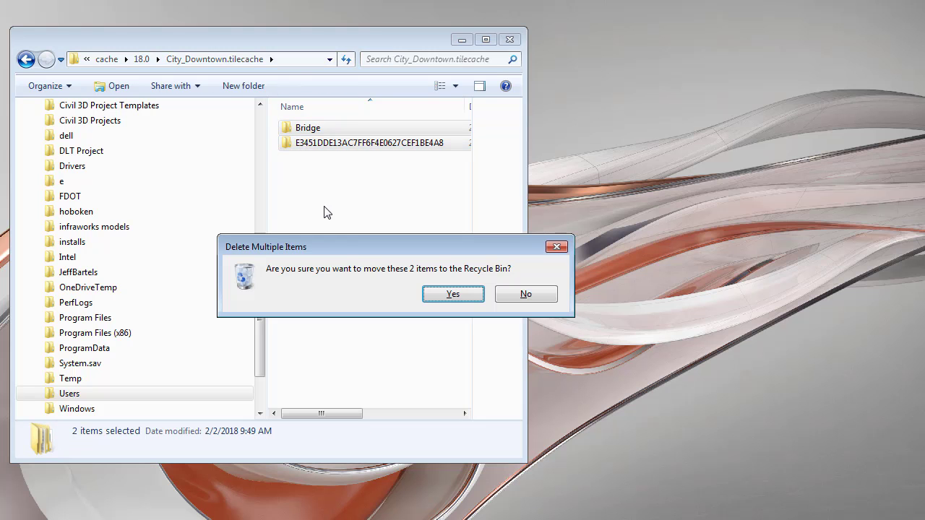
pyautogui.click(439, 298)
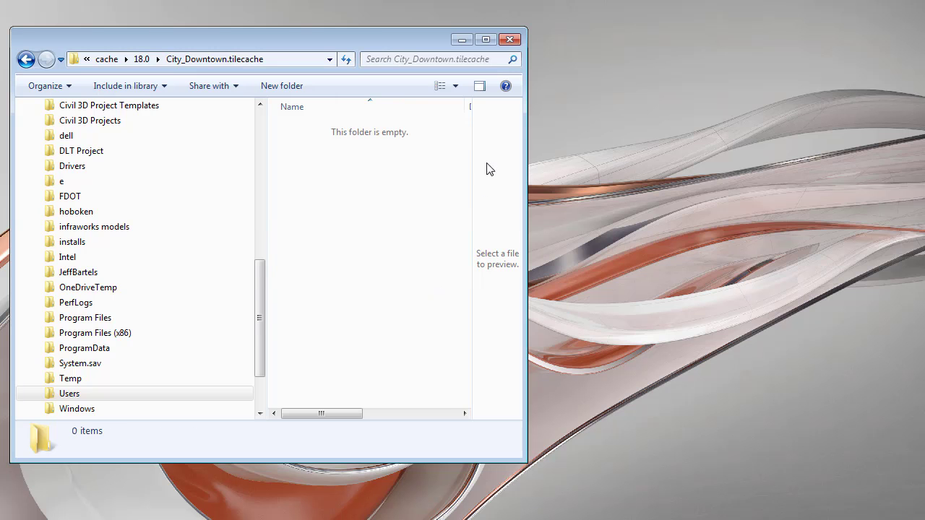
pyautogui.click(509, 39)
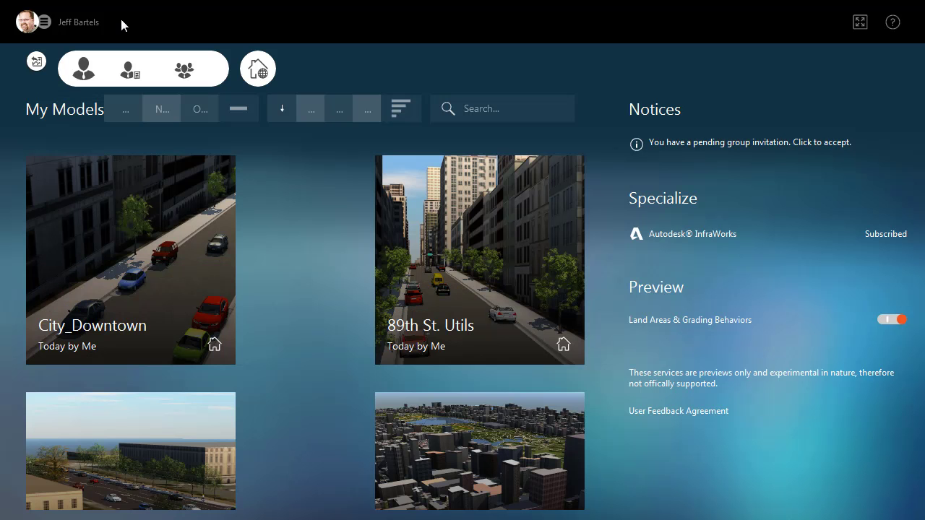
# - Reopen the City_Downtown model in InfraWorks and go to the Road View bookmark
pyautogui.moveTo(118, 219)
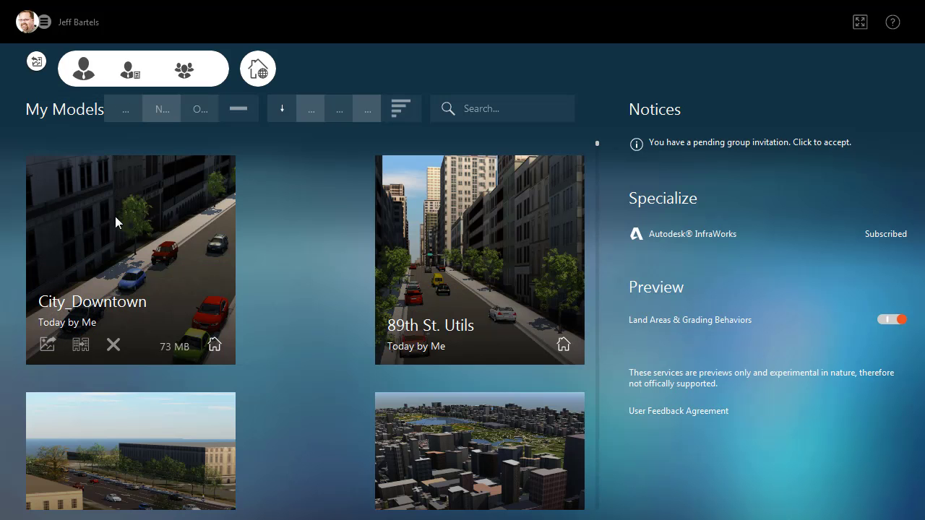
pyautogui.click(121, 267)
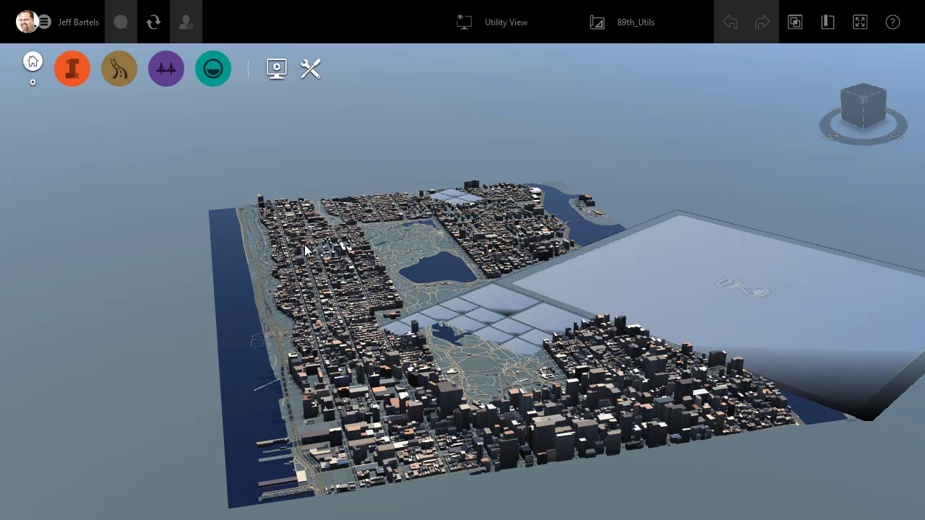
pyautogui.click(828, 24)
pyautogui.click(771, 106)
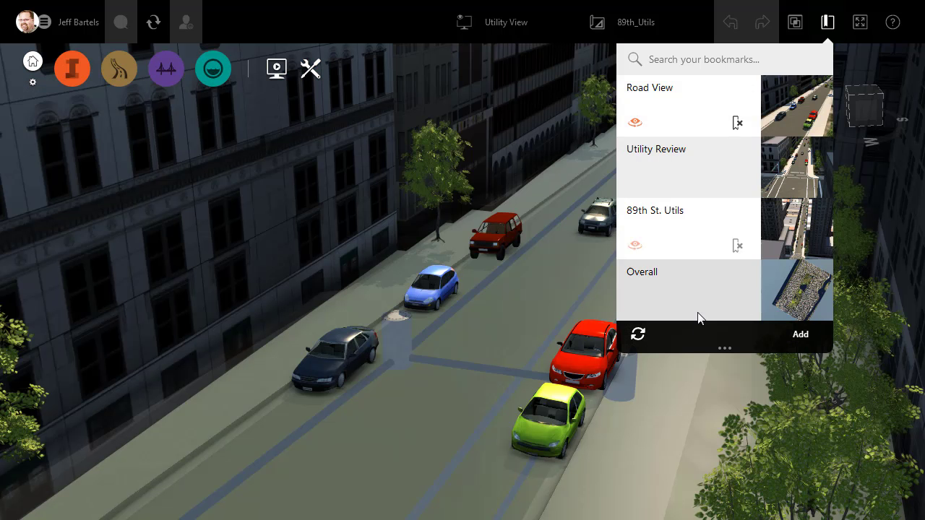
pyautogui.click(680, 377)
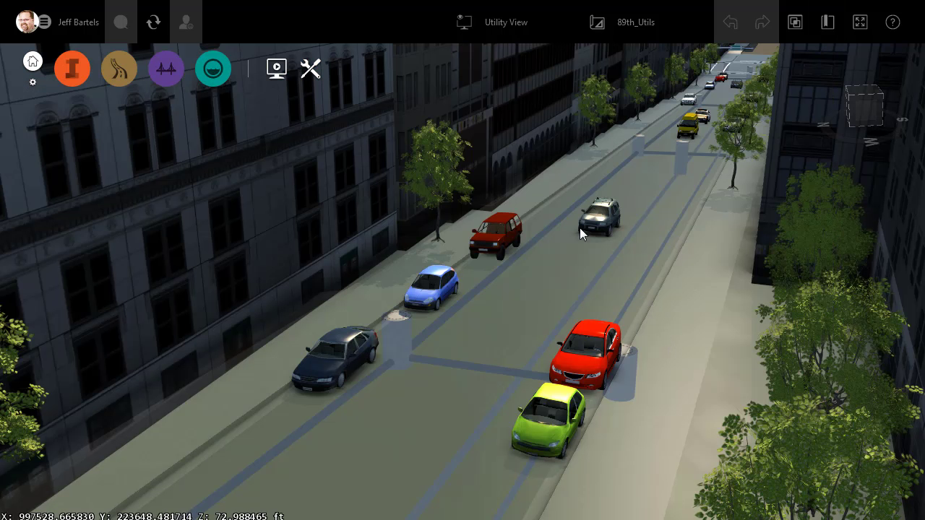